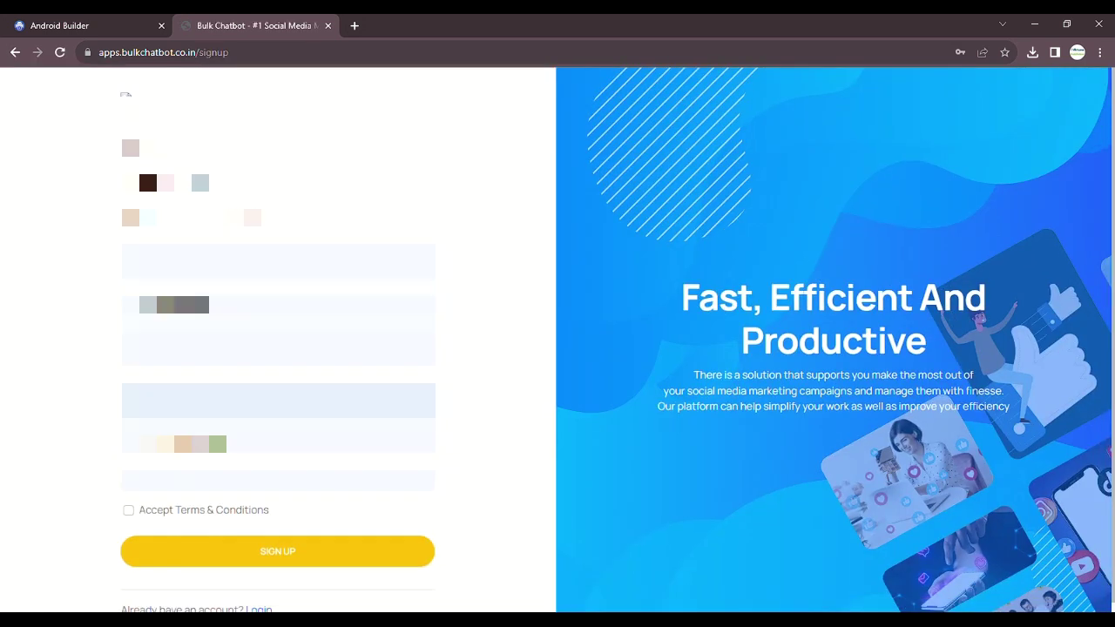
- Enter the full name, accept the Terms & Conditions, complete sign-up and log in to the dashboard
key("Return")
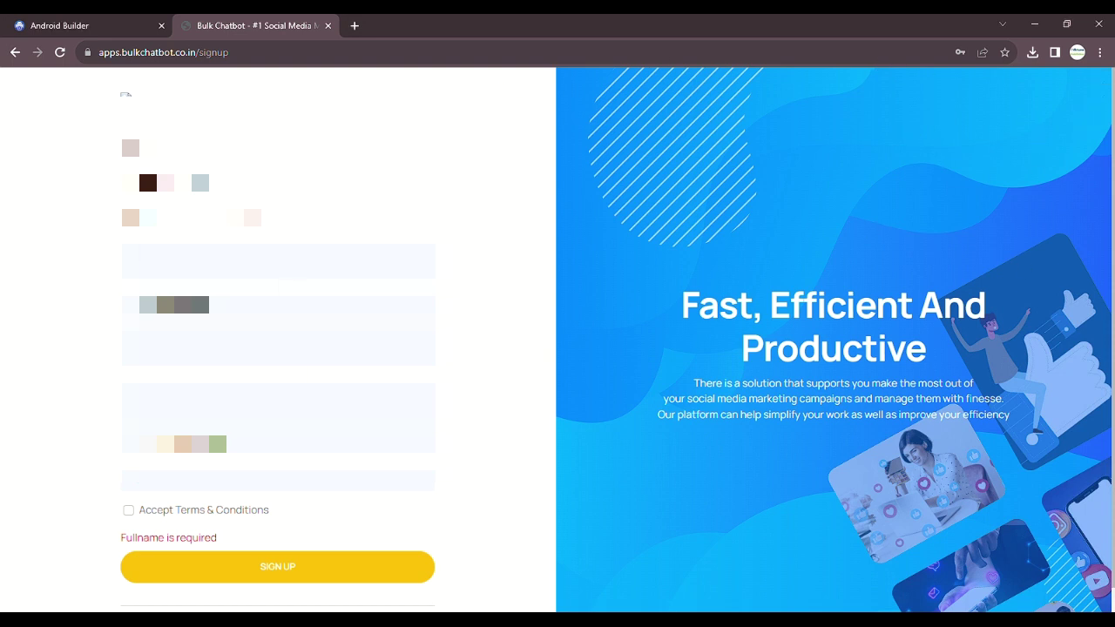
type("test user")
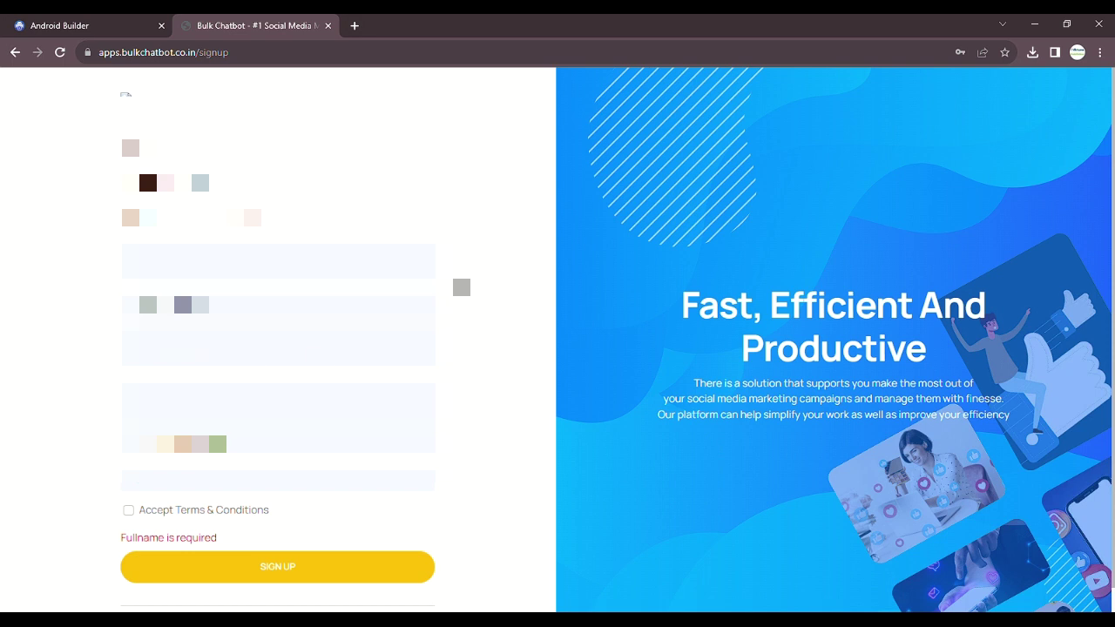
type("test")
left_click(192, 515)
left_click(296, 564)
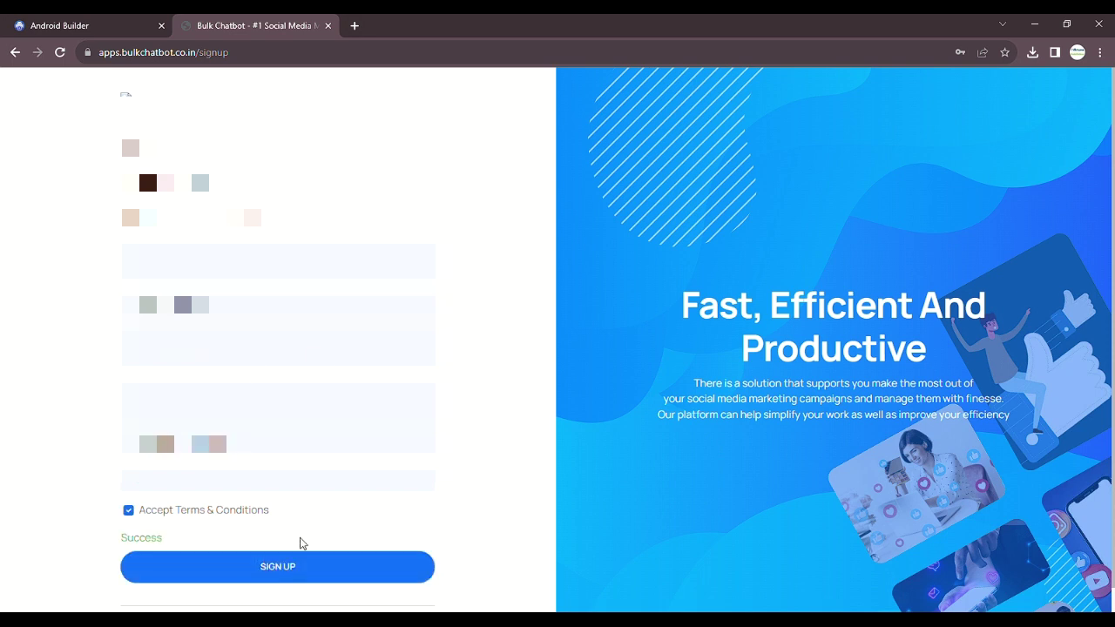
left_click(286, 454)
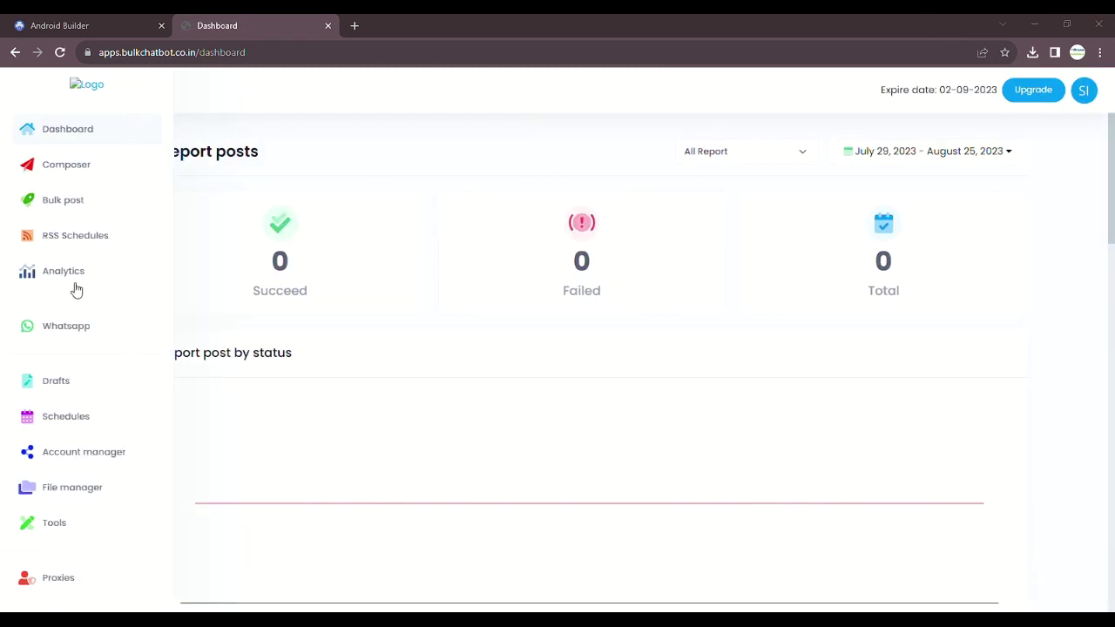
- Go from the Dashboard to Whatsapp > Add account to show the new instance's QR code
left_click(61, 135)
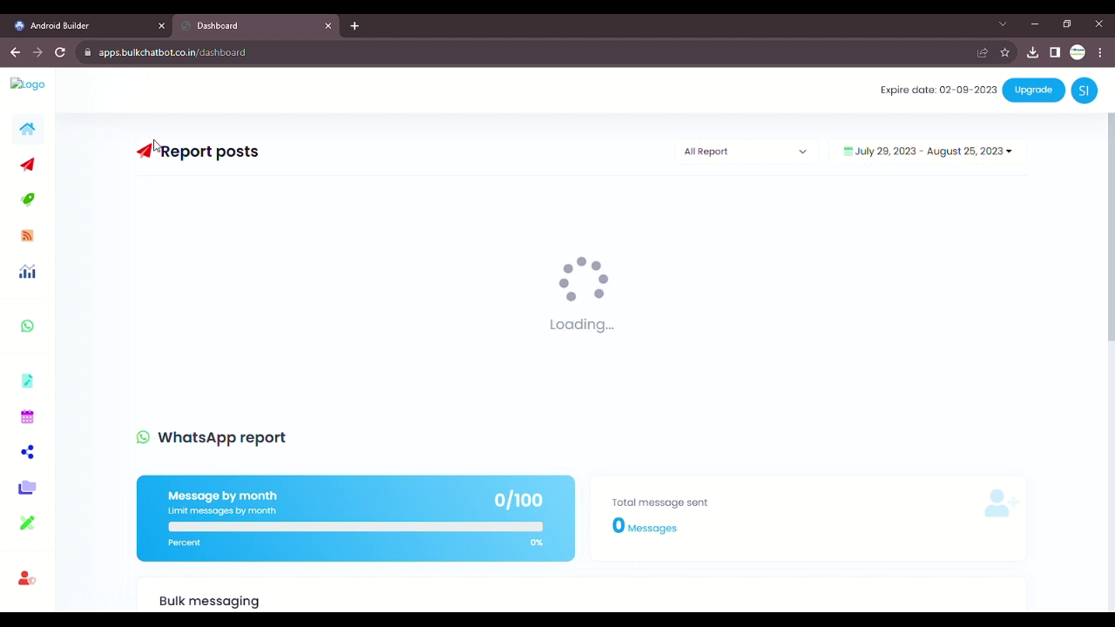
left_click(78, 330)
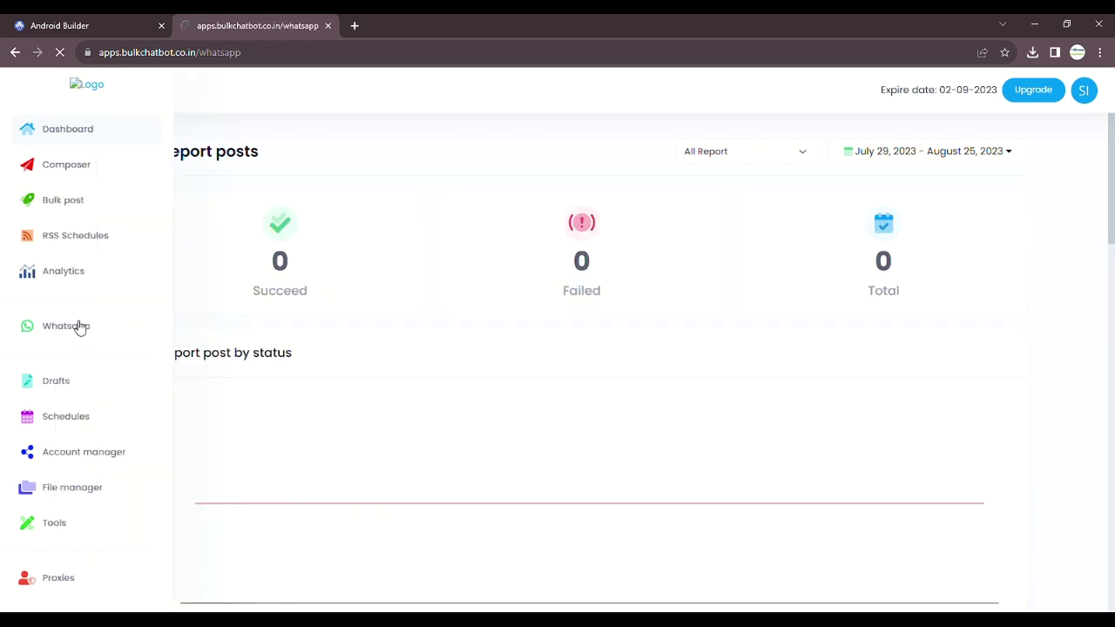
left_click(197, 168)
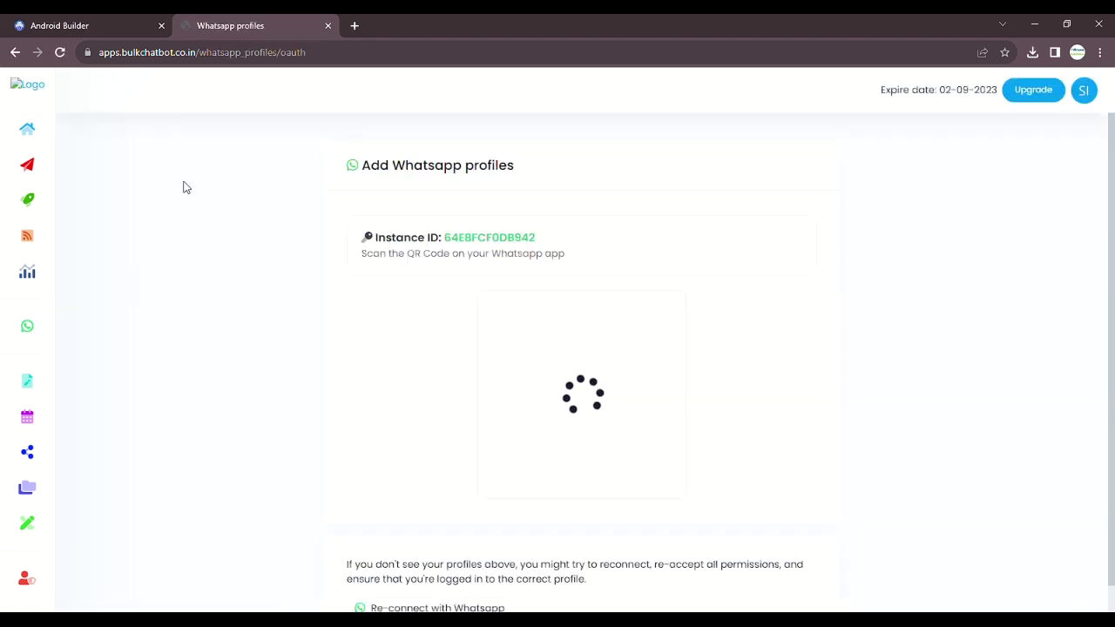
scroll(603, 459, "down", 1)
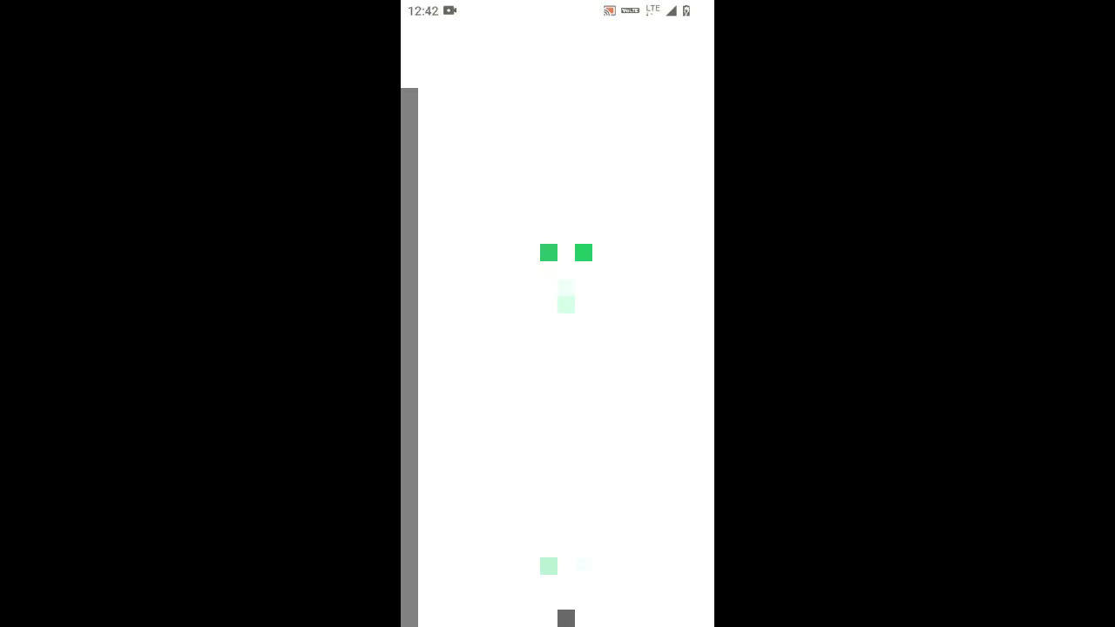
- Link a new device from WhatsApp's Linked devices over mobile data by scanning the Bulk Chatbot QR code
left_click(695, 46)
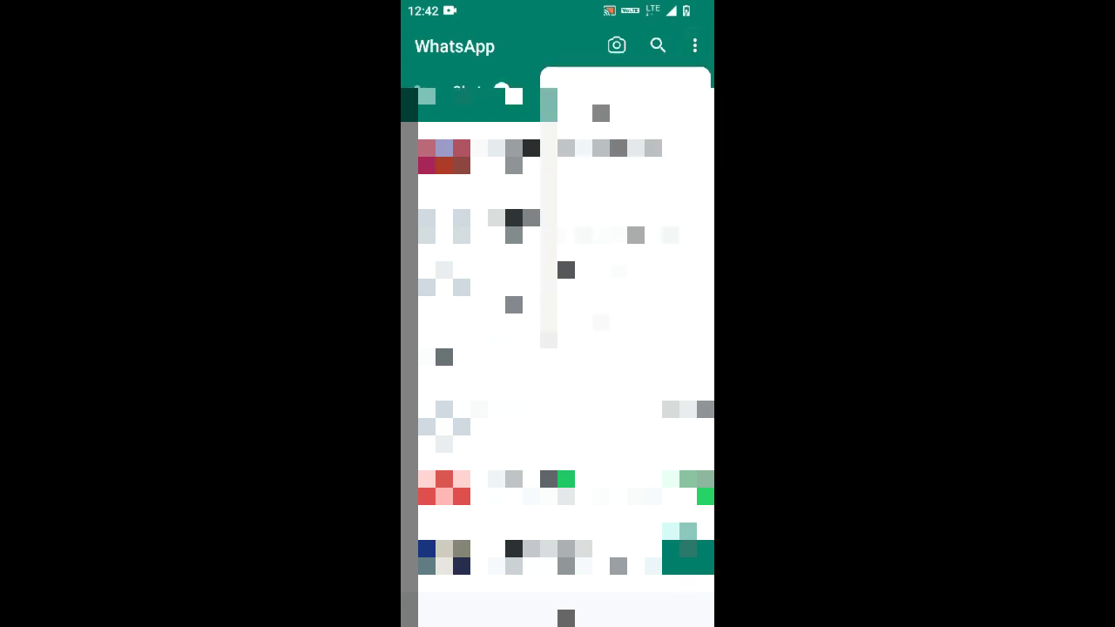
left_click(602, 182)
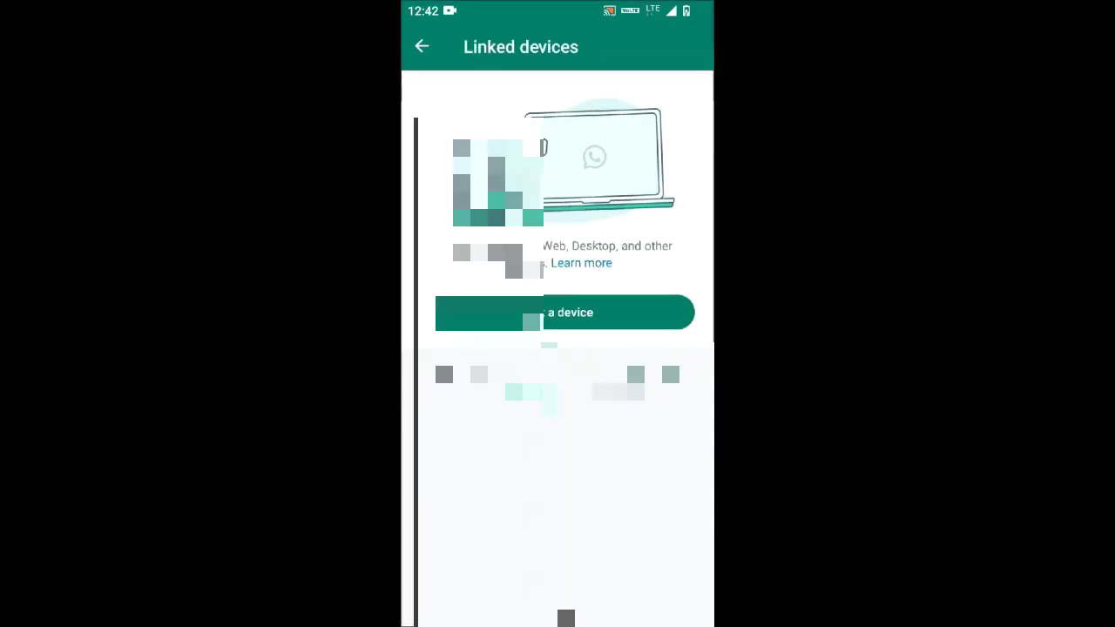
left_click(558, 312)
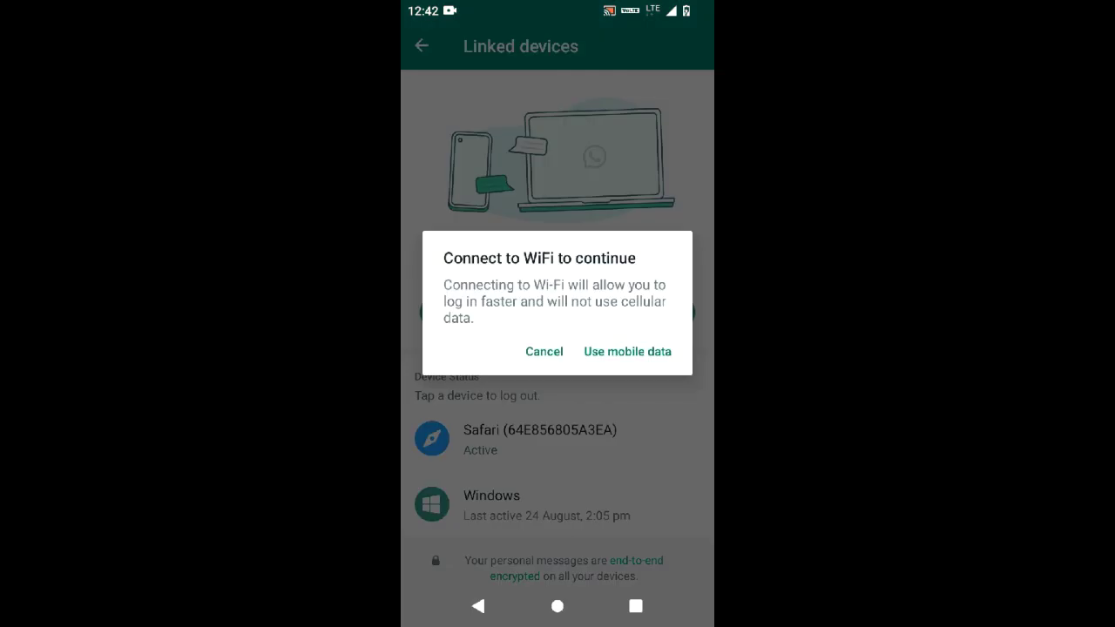
left_click(627, 351)
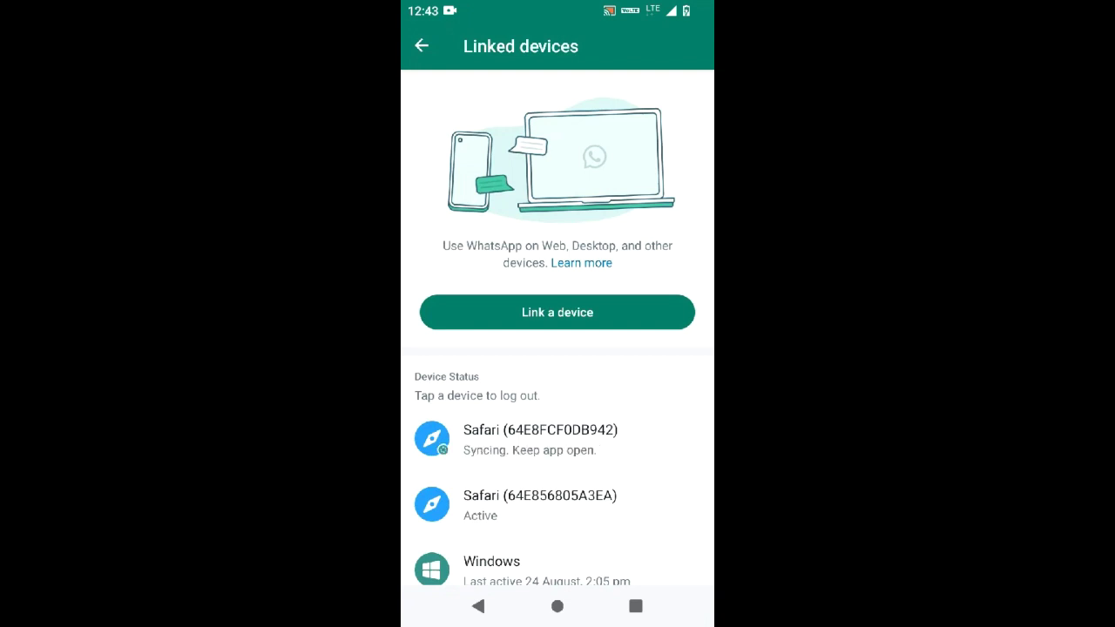
left_click_drag(557, 4, 557, 349)
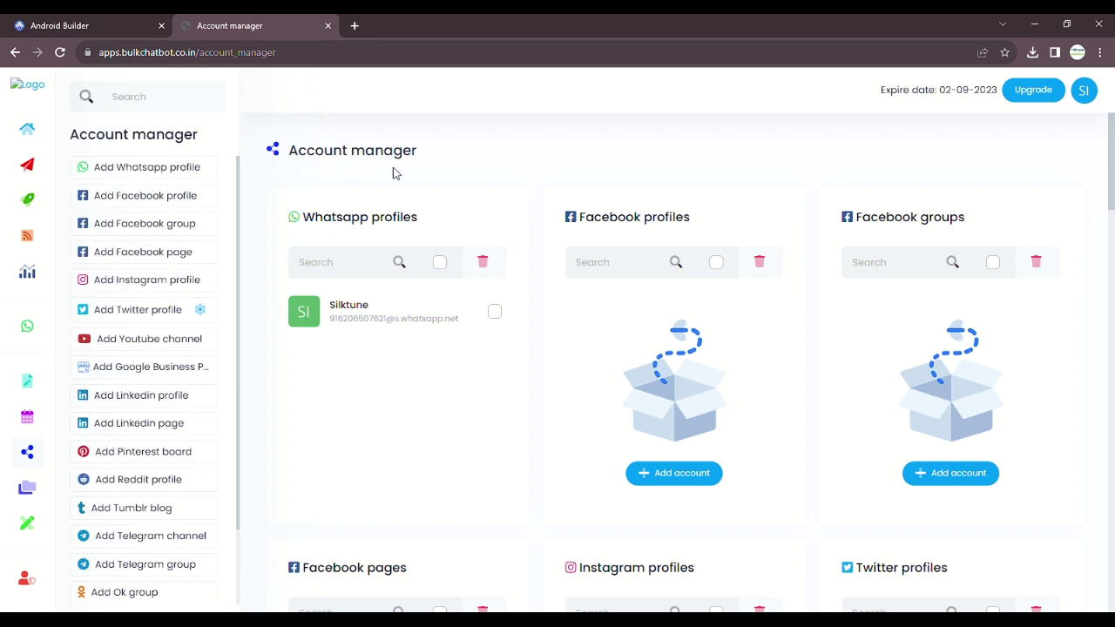
- Open the WhatsApp API page and choose the linked WhatsApp account
left_click(69, 324)
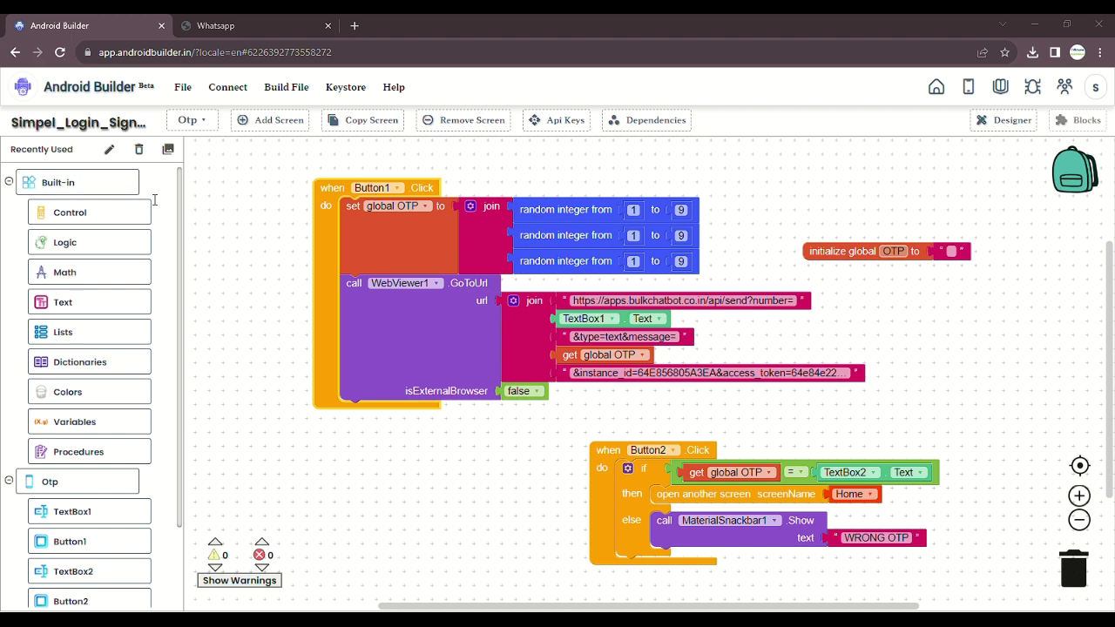
left_click(160, 357)
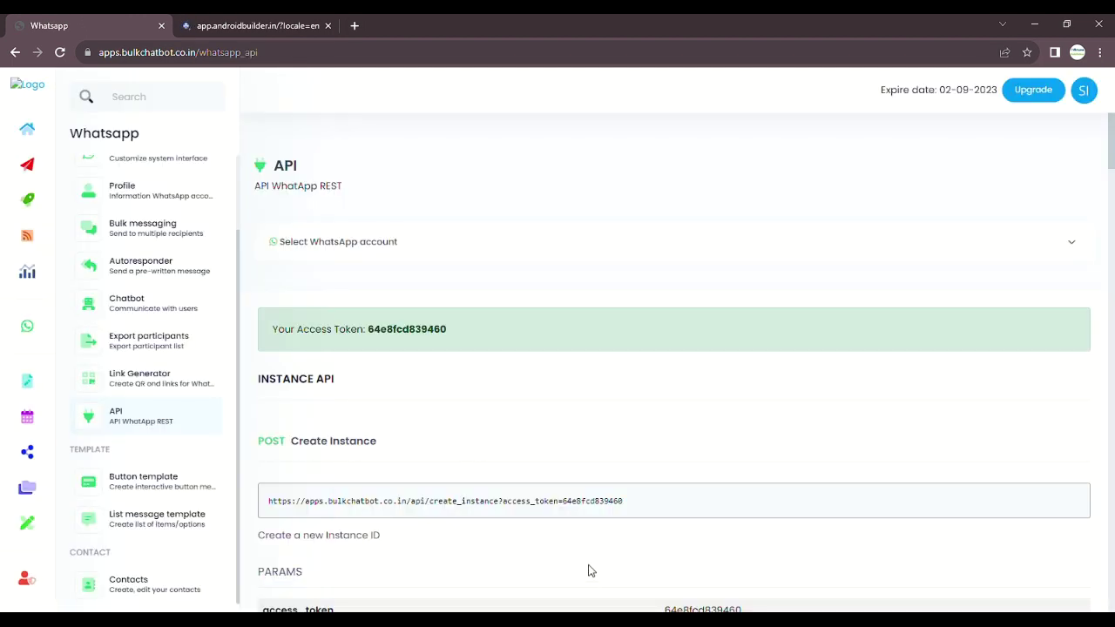
left_click(515, 241)
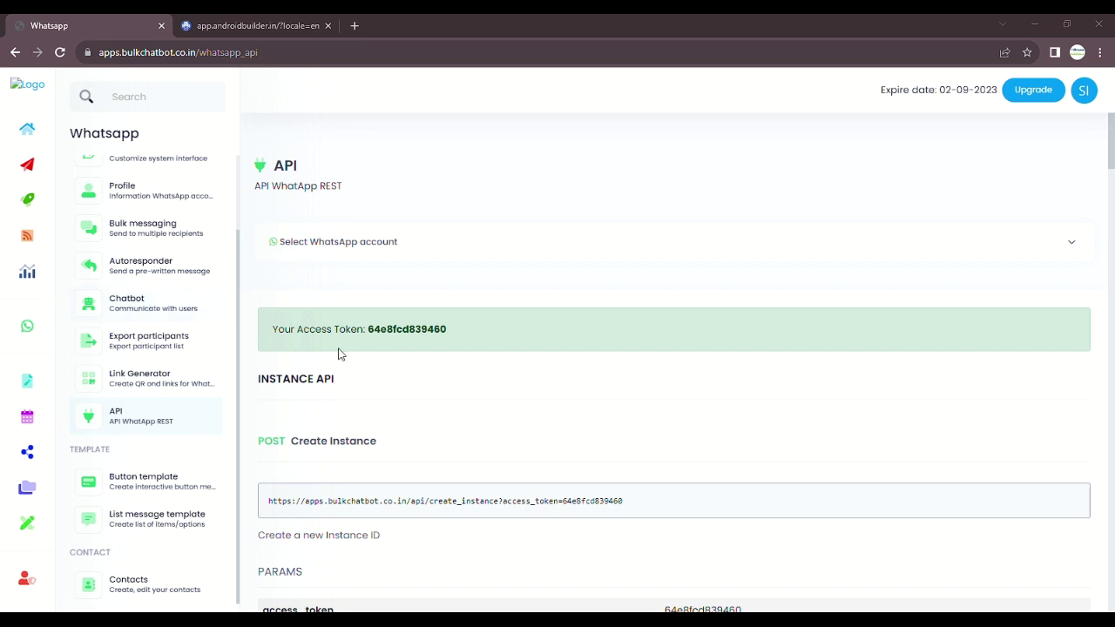
left_click(303, 307)
- Select and copy the full POST Send Text resource URL
scroll(362, 301, "down", 7)
scroll(372, 327, "down", 15)
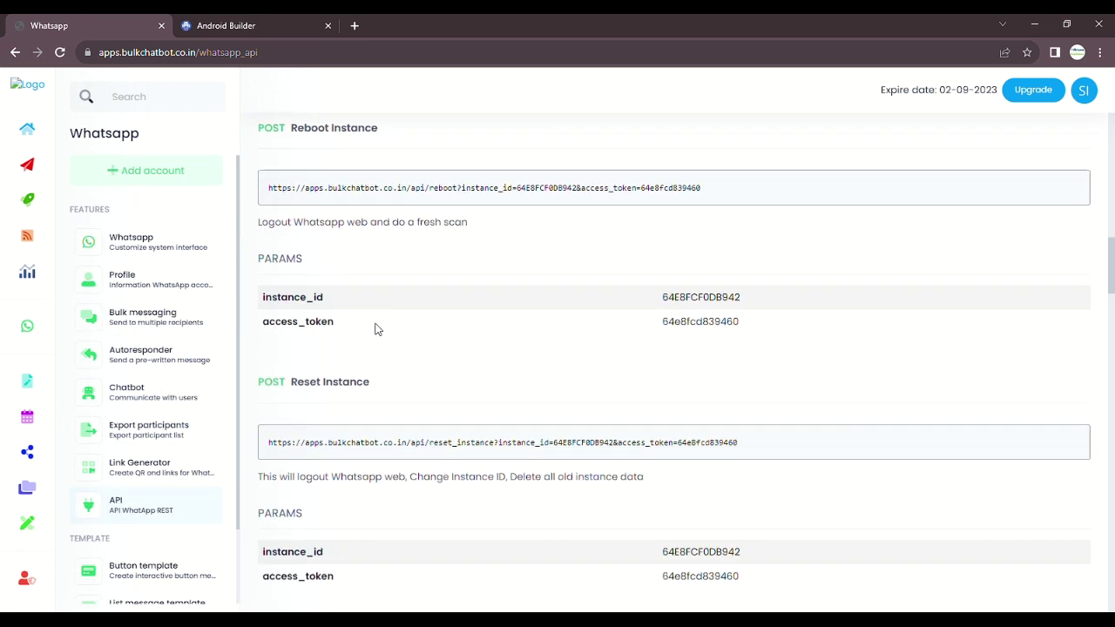
left_click_drag(347, 316, 257, 321)
left_click(332, 358)
left_click_drag(267, 389, 1000, 376)
left_click(1001, 371)
triple_click(930, 393)
key("alt+Tab")
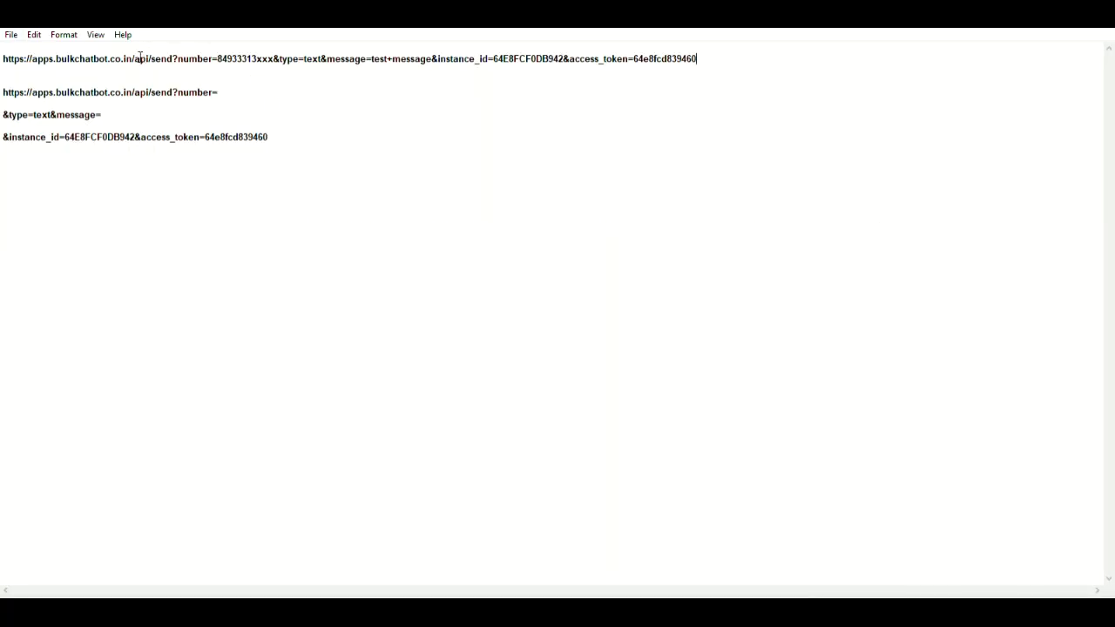
- Break the URL after number= and delete the sample phone number
left_click(217, 58)
key("Return")
left_click_drag(3, 69, 162, 71)
key("Delete")
- Put &instance_id on its own line, space out the parts, and remove test+message and the duplicate block
key("Delete")
key("Return")
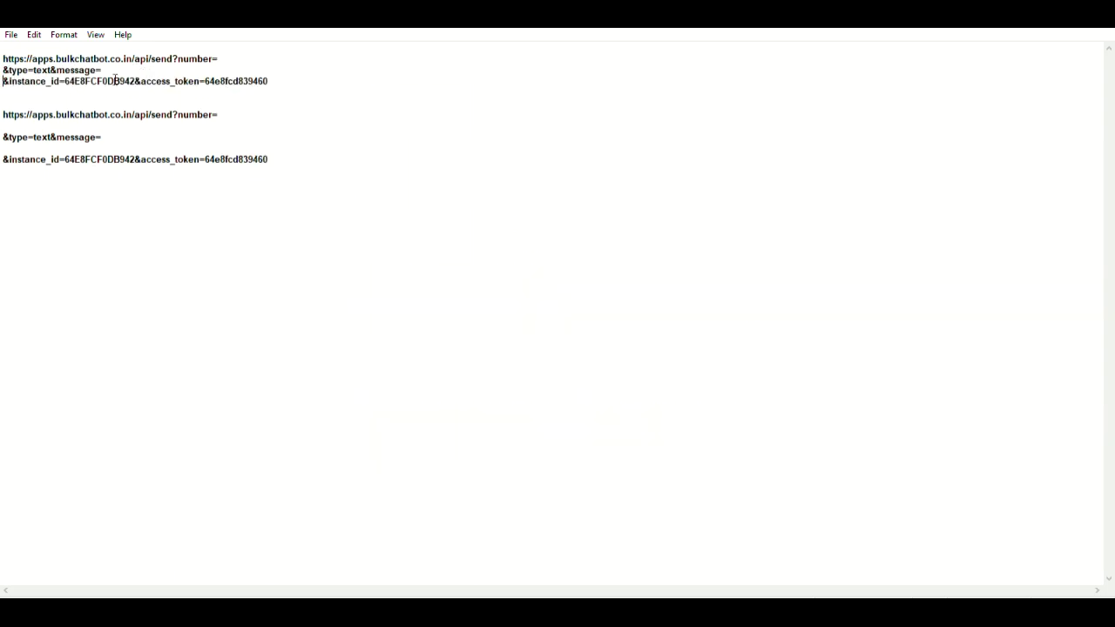
key("Up")
key("Return")
key("Down")
key("Return")
left_click_drag(4, 132, 243, 192)
key("Delete")
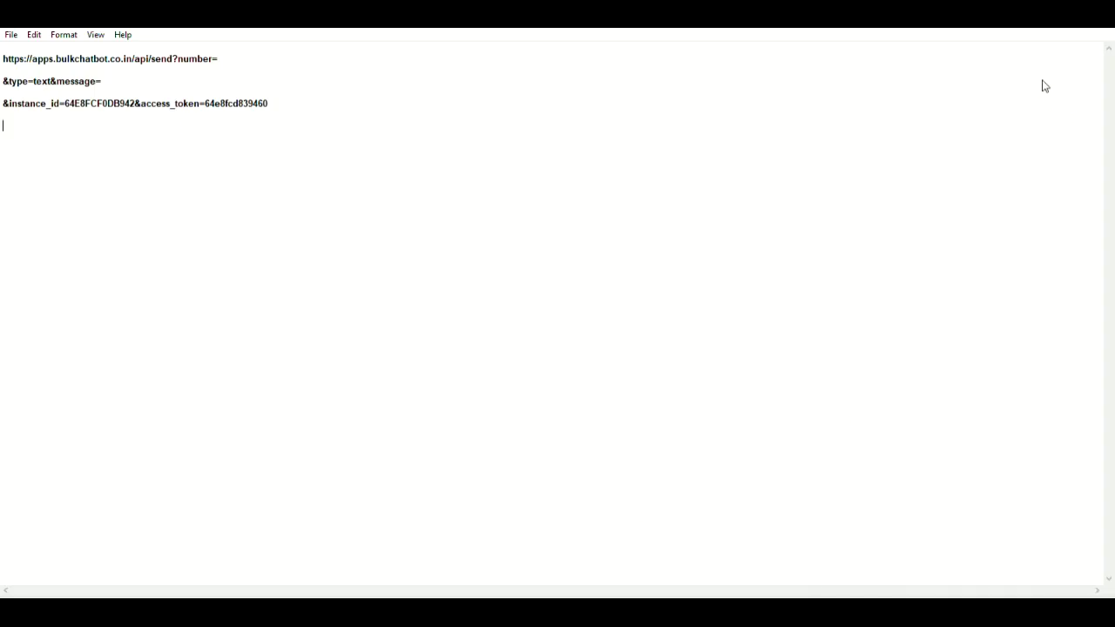
- Return to the Android Builder project showing the Otp screen's design
key("alt+Tab")
left_click(1005, 119)
left_click(190, 119)
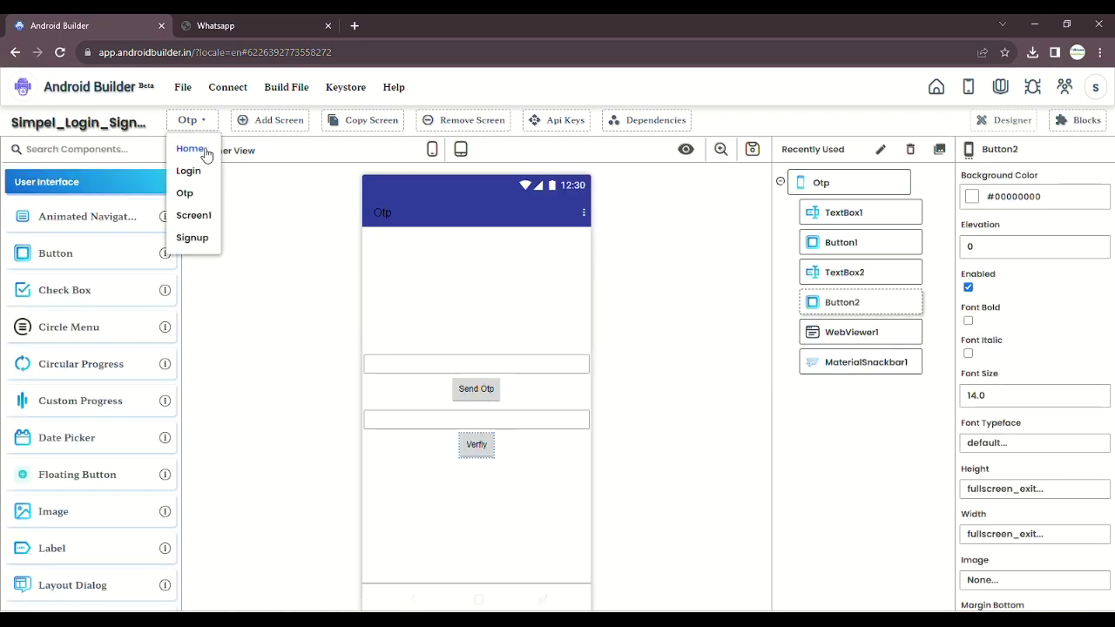
- On the Login screen's blocks, set Clock1.Timer's open another screen target to Otp
left_click(195, 172)
left_click(488, 303)
left_click(1084, 119)
scroll(313, 213, "down", 3)
scroll(793, 331, "down", 2)
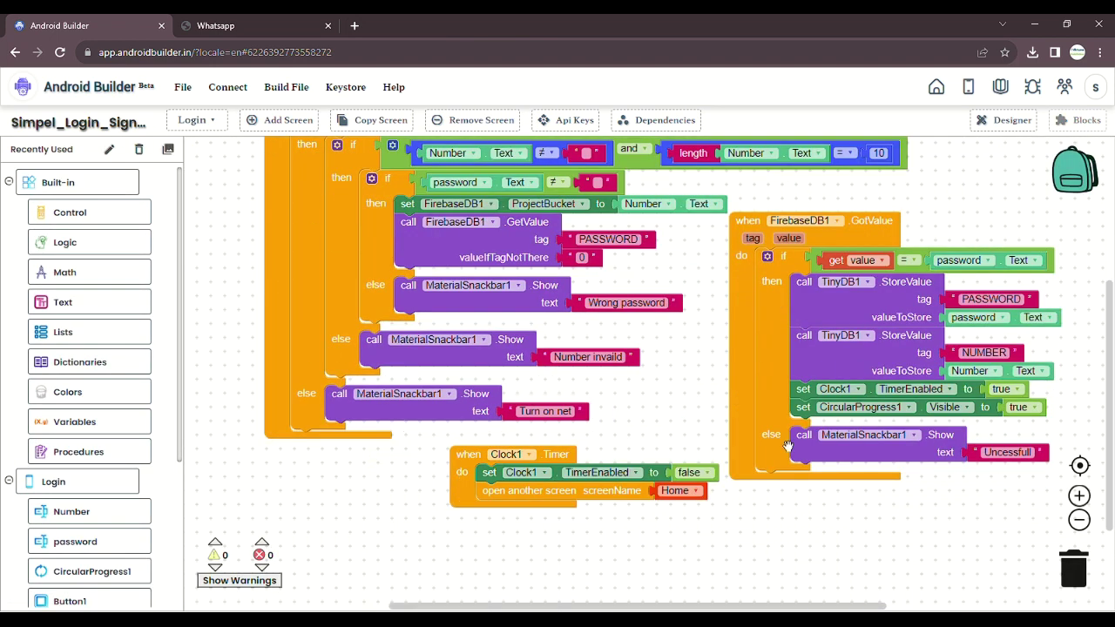
left_click(683, 490)
left_click(675, 537)
- Review the Home screen's blocks
left_click(196, 120)
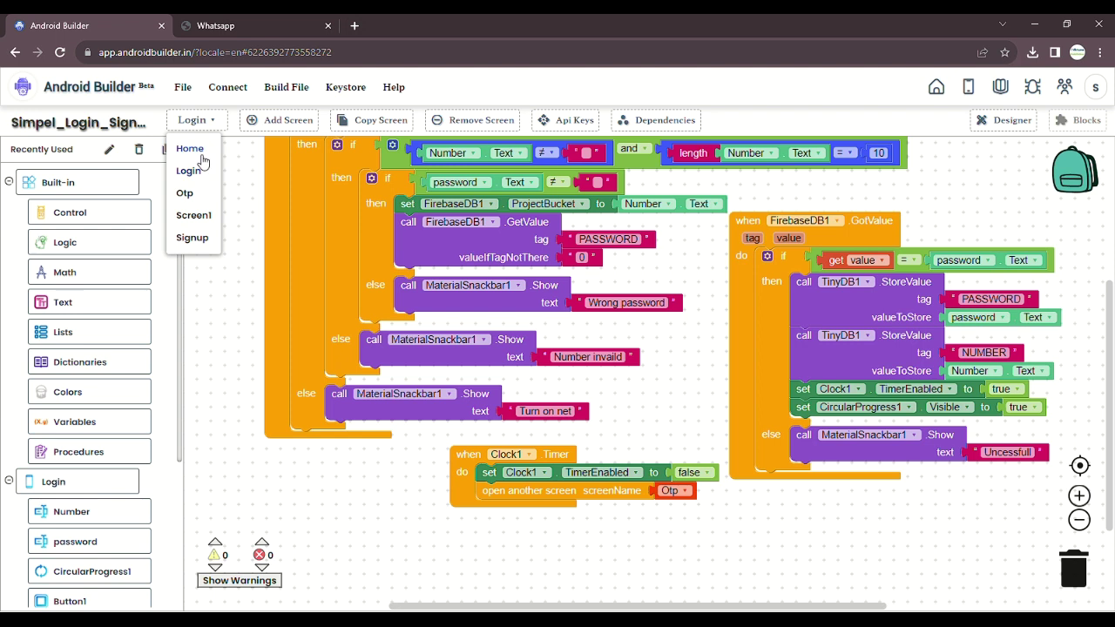
left_click(190, 148)
scroll(1001, 357, "up", 2)
scroll(784, 392, "down", 4)
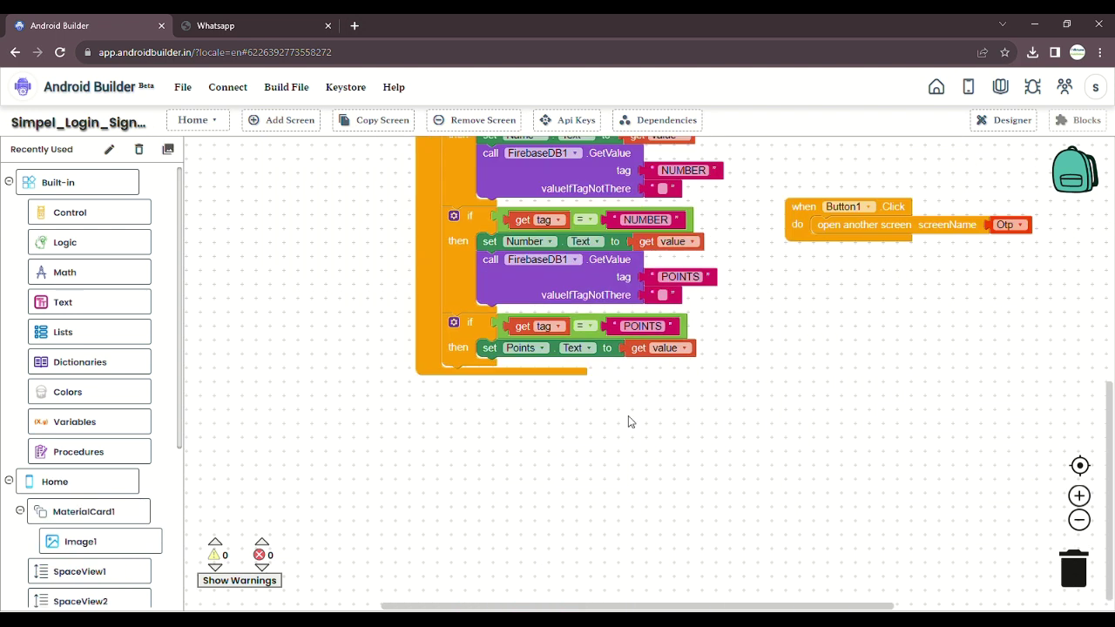
scroll(628, 421, "up", 5)
- Confirm the Signup screen's block opens Otp, then view the Otp screen's blocks
left_click(214, 122)
left_click(209, 235)
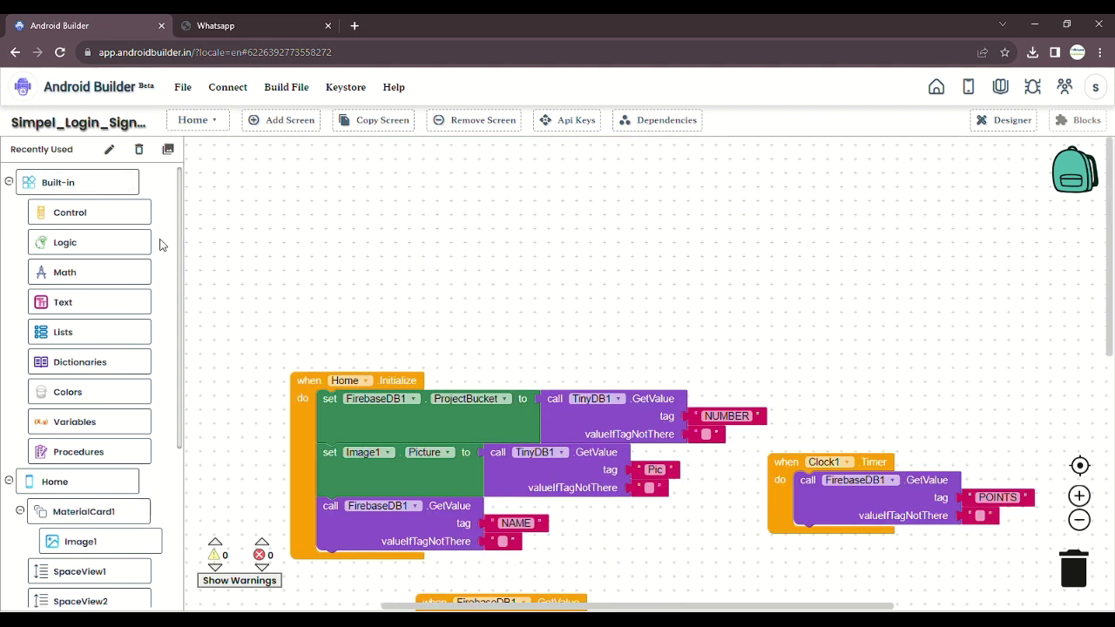
left_click(554, 293)
left_click(547, 339)
left_click(221, 119)
left_click(189, 194)
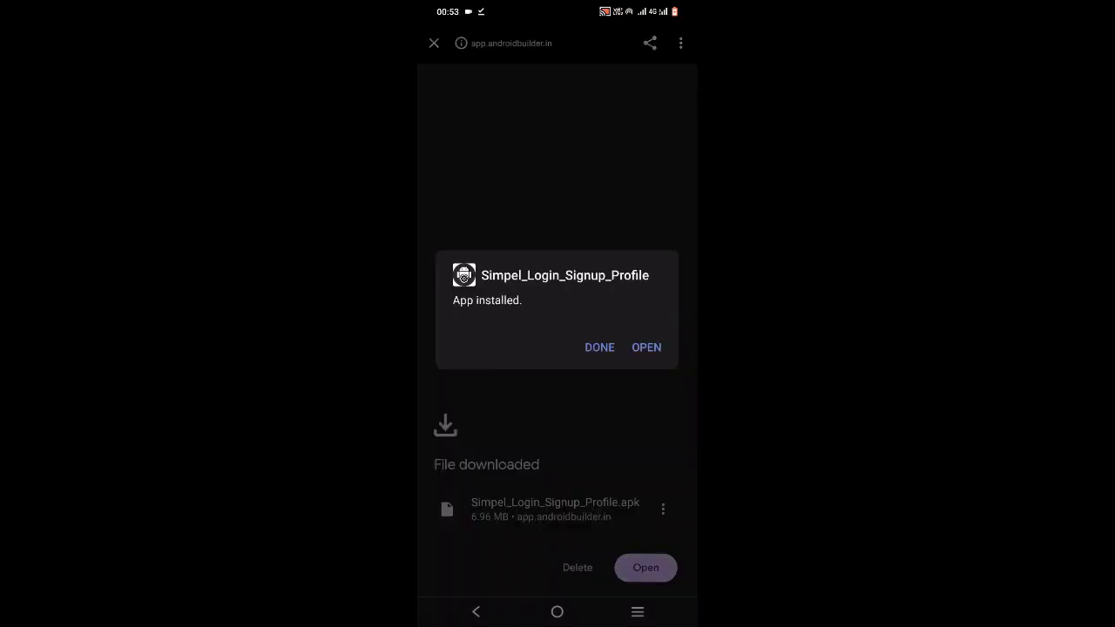
- Launch the installed app, fill in the sign-up fields and enter the phone number for the OTP
left_click(646, 347)
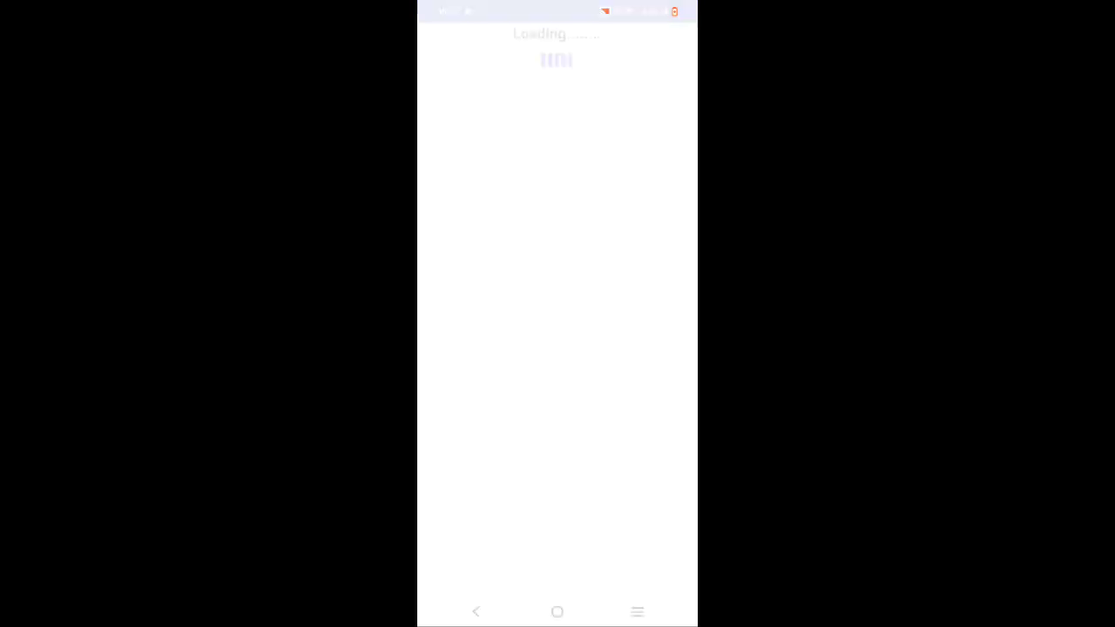
left_click(536, 399)
left_click(444, 226)
type("samplelogin")
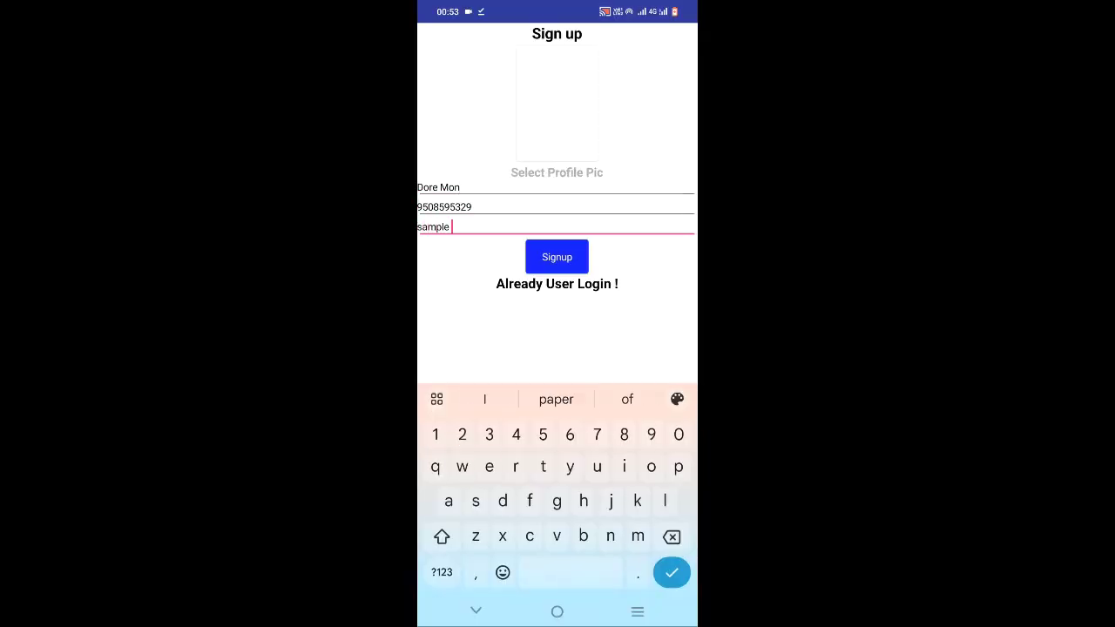
left_click(557, 259)
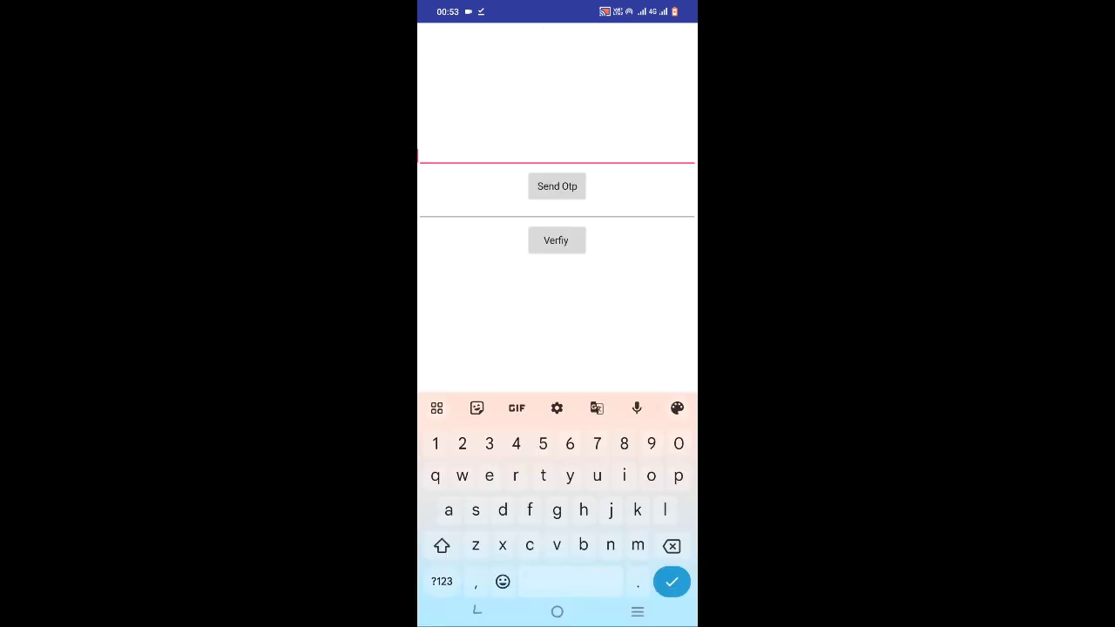
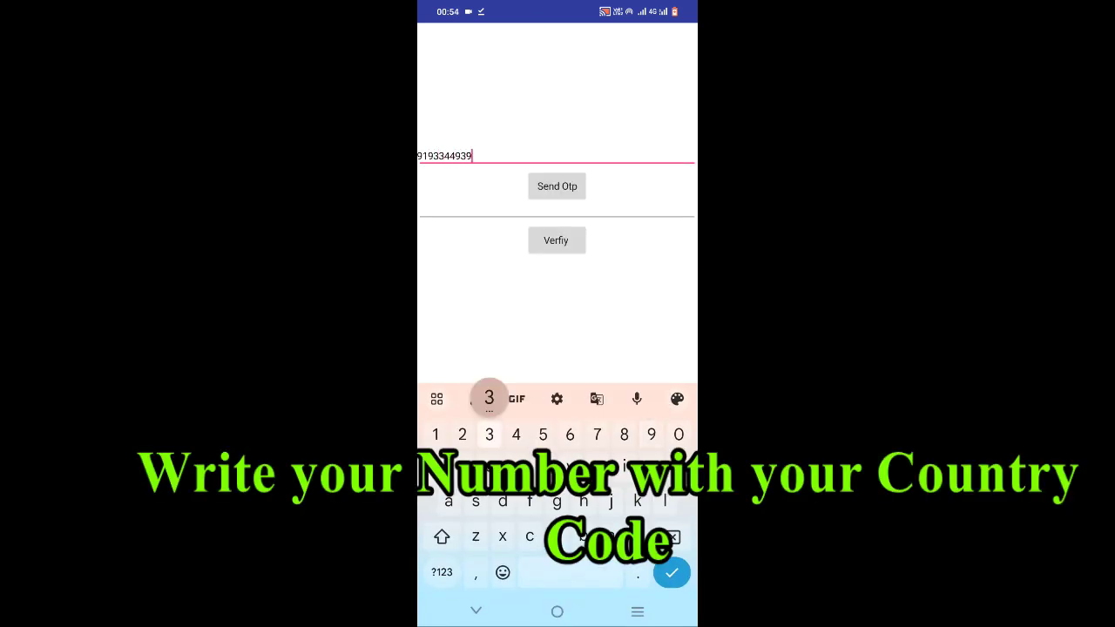
- Copy the OTP code from the WhatsApp notification and return to the app
left_click_drag(558, 5, 557, 349)
left_click(547, 229)
left_click(445, 190)
left_click(616, 43)
left_click(476, 611)
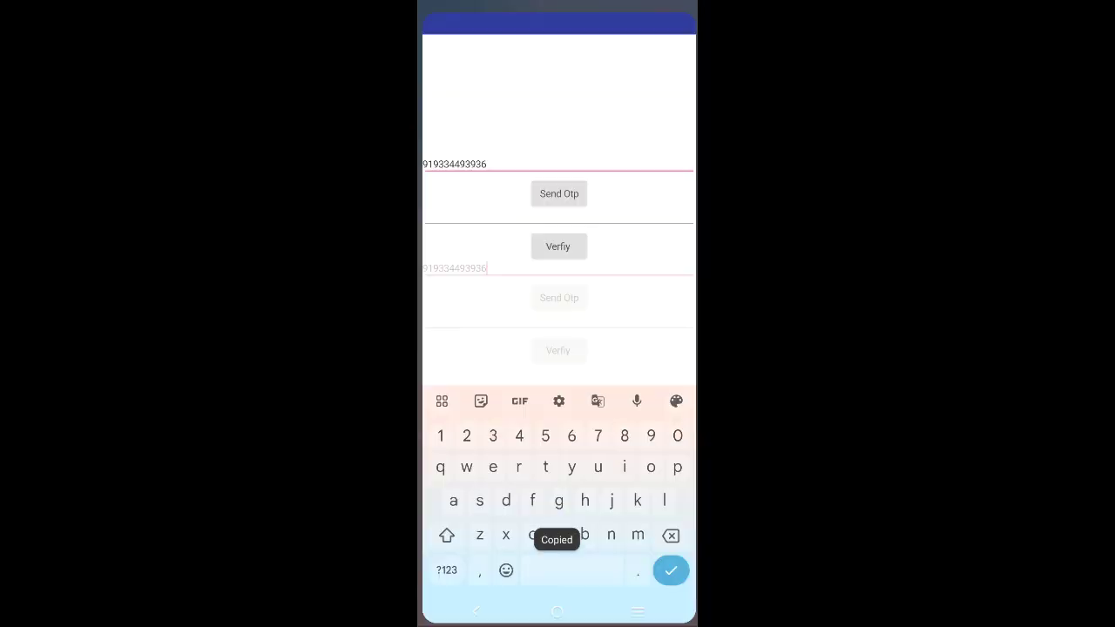
- Paste the received OTP into the code field and verify it
type("123")
left_click(572, 239)
left_click(436, 317)
key("BackSpace")
key("BackSpace")
key("BackSpace")
left_click(566, 398)
left_click(557, 239)
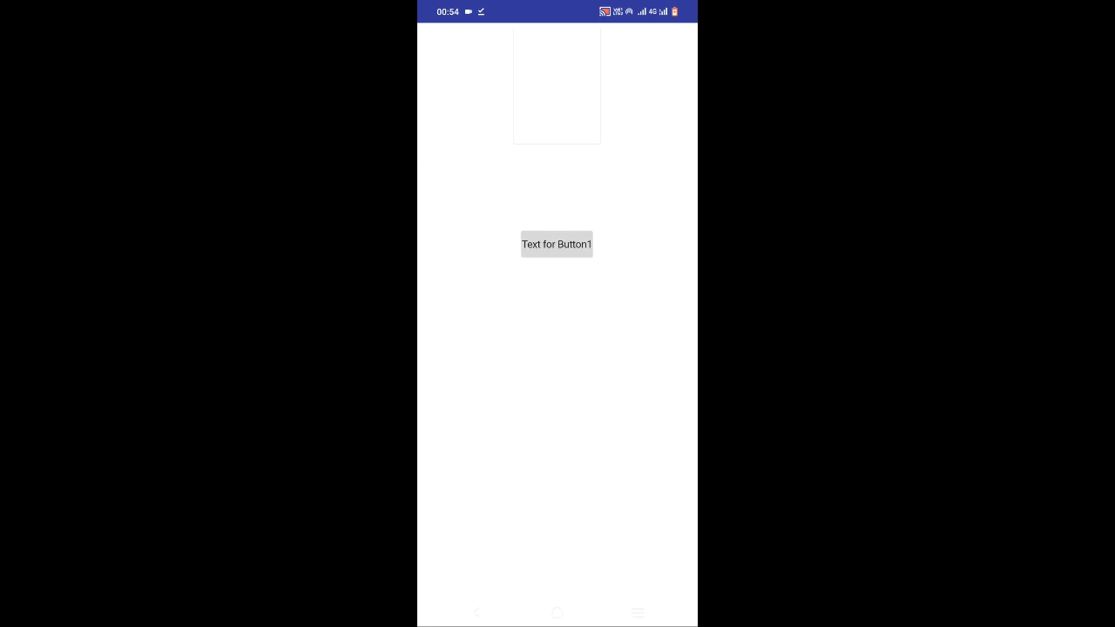